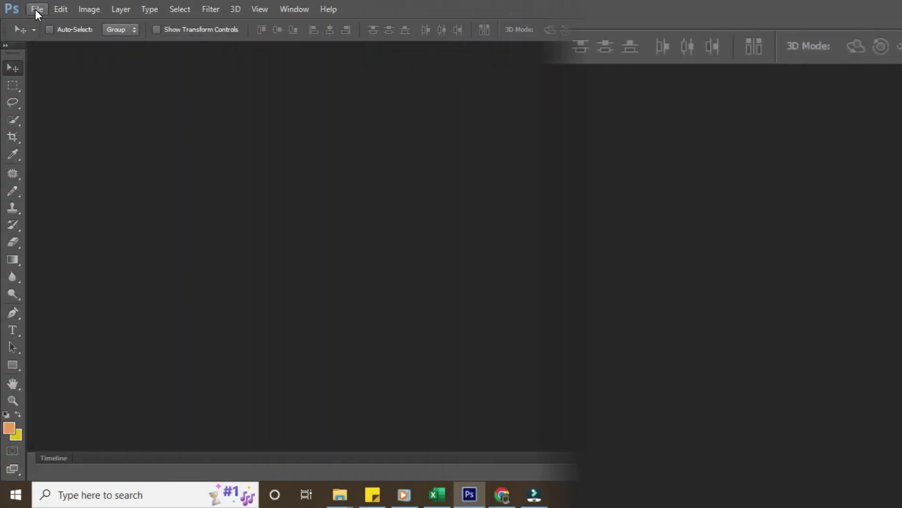
# - Open File > Automate > PDF Presentation to start a multi-page PDF
pyautogui.click(37, 9)
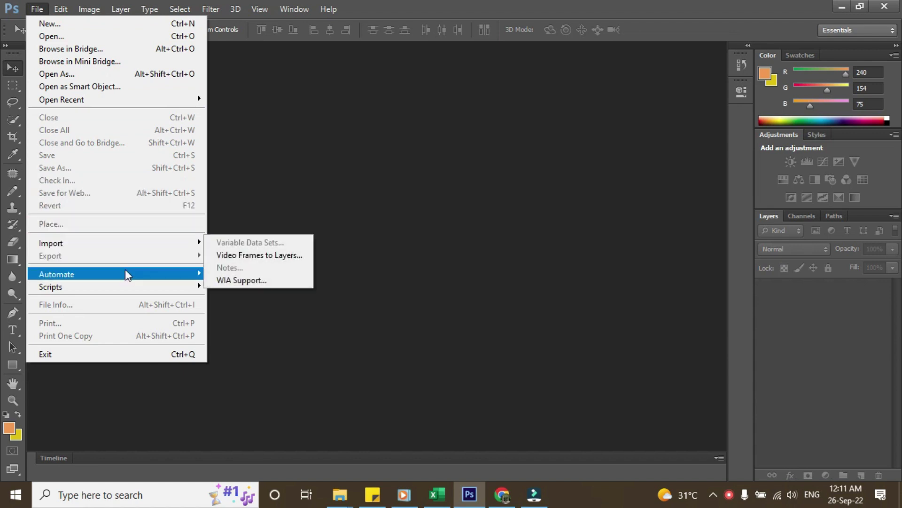
pyautogui.moveTo(112, 273)
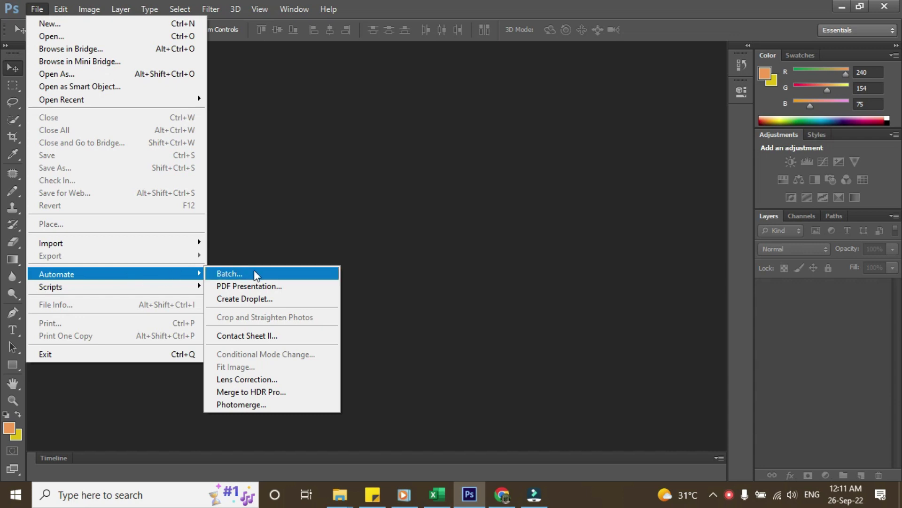
pyautogui.click(312, 287)
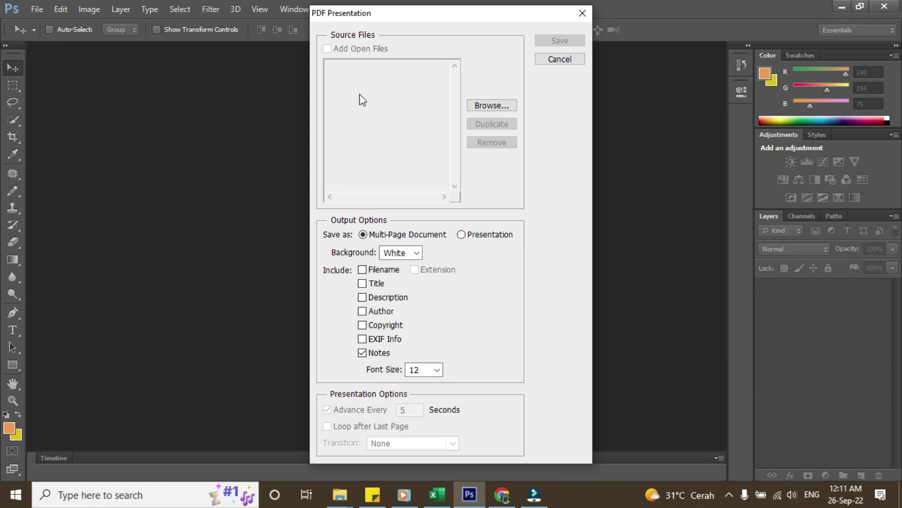
# - Add the Desktop images 1 (1).jpg, 1 (2).jpg and 1 (3).jpg as source files
pyautogui.click(491, 107)
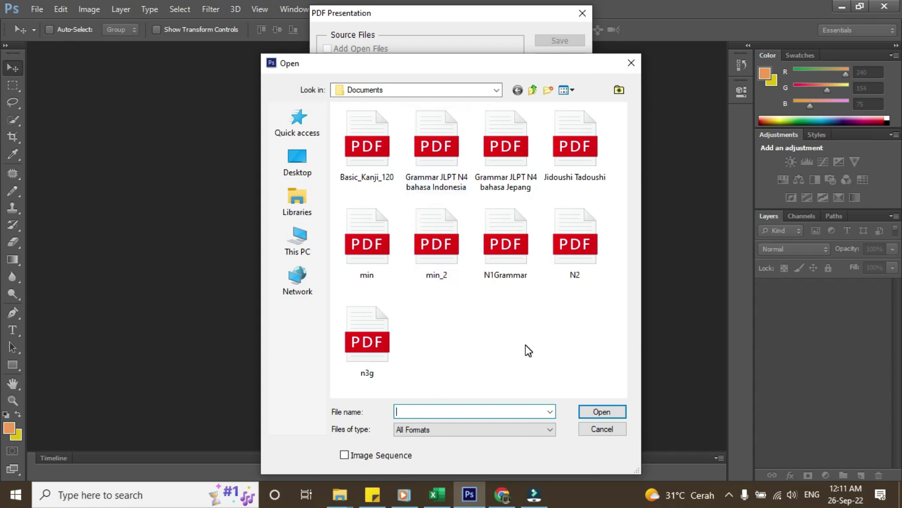
pyautogui.click(602, 429)
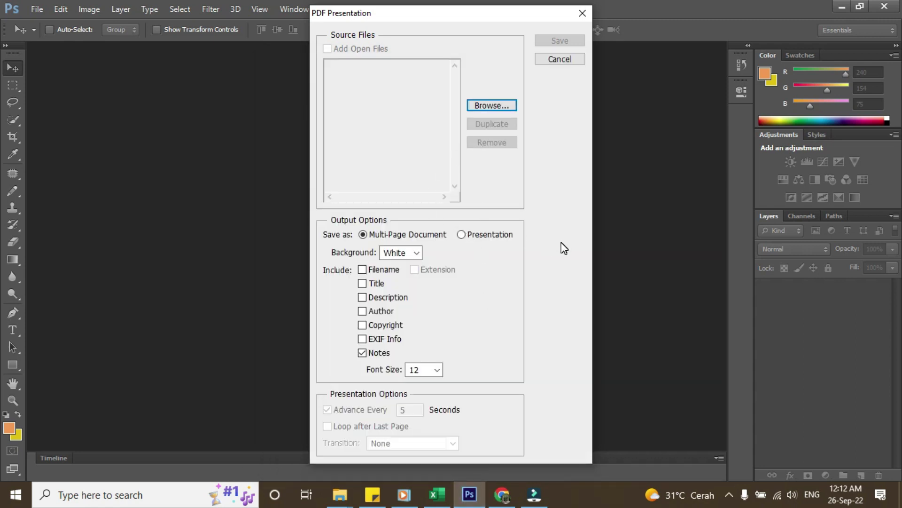
pyautogui.click(502, 107)
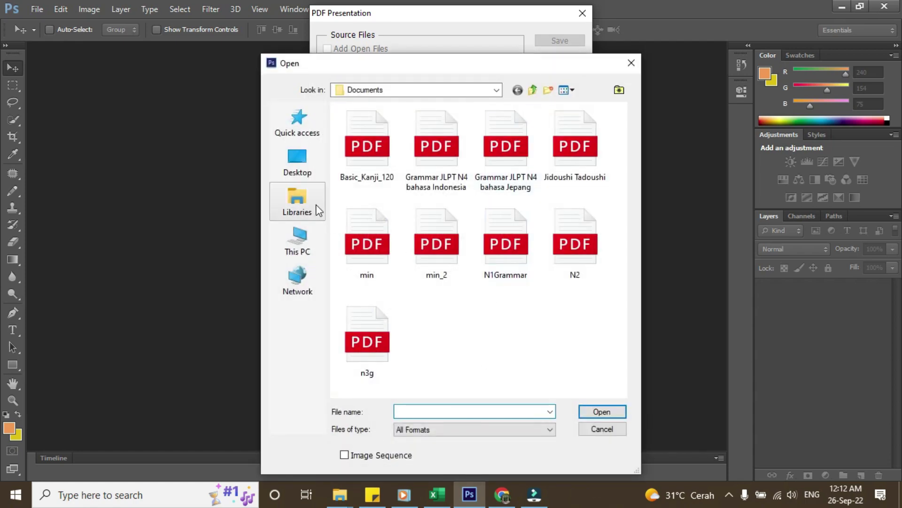
pyautogui.click(301, 167)
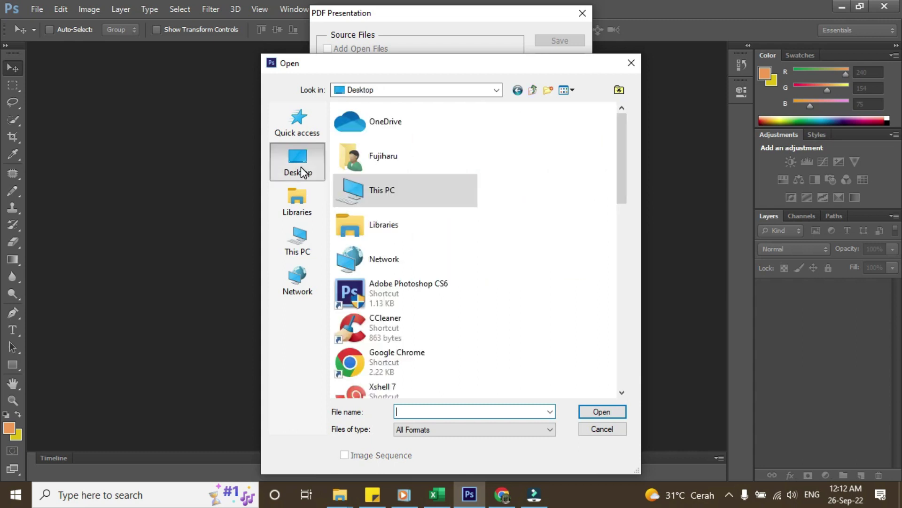
pyautogui.moveTo(623, 193); pyautogui.dragTo(619, 261)
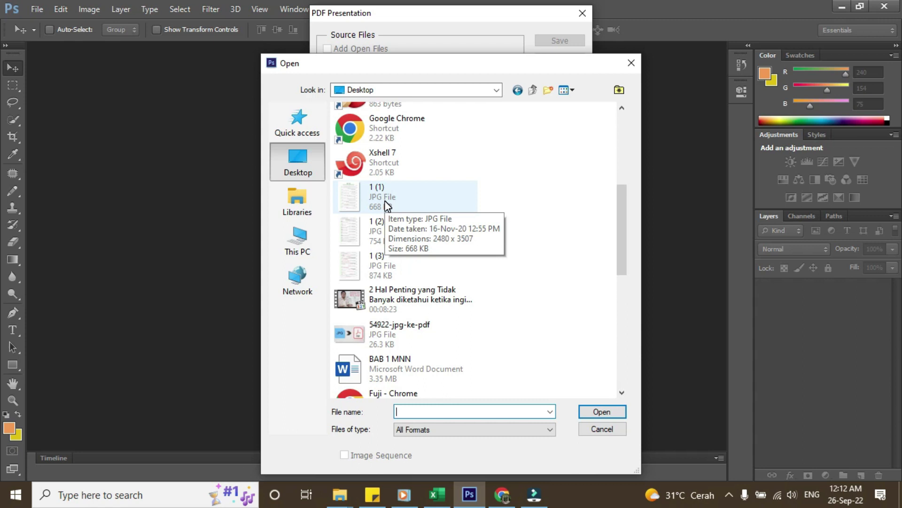
pyautogui.click(386, 203)
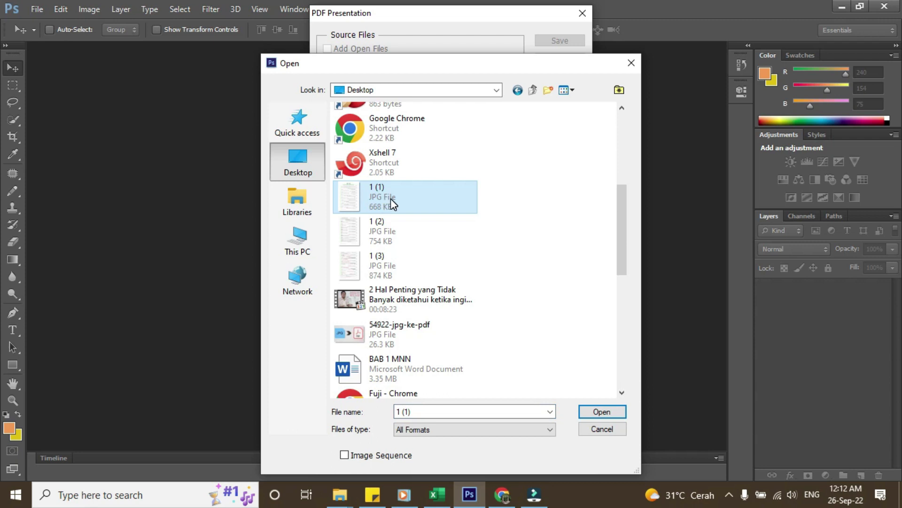
pyautogui.keyDown('ctrl'); pyautogui.click(386, 228); pyautogui.keyUp('ctrl')
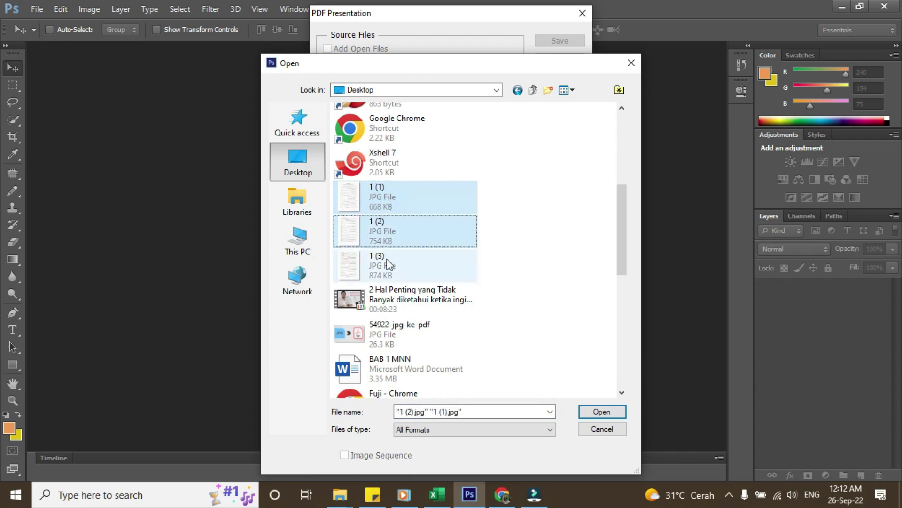
pyautogui.keyDown('ctrl'); pyautogui.click(389, 268); pyautogui.keyUp('ctrl')
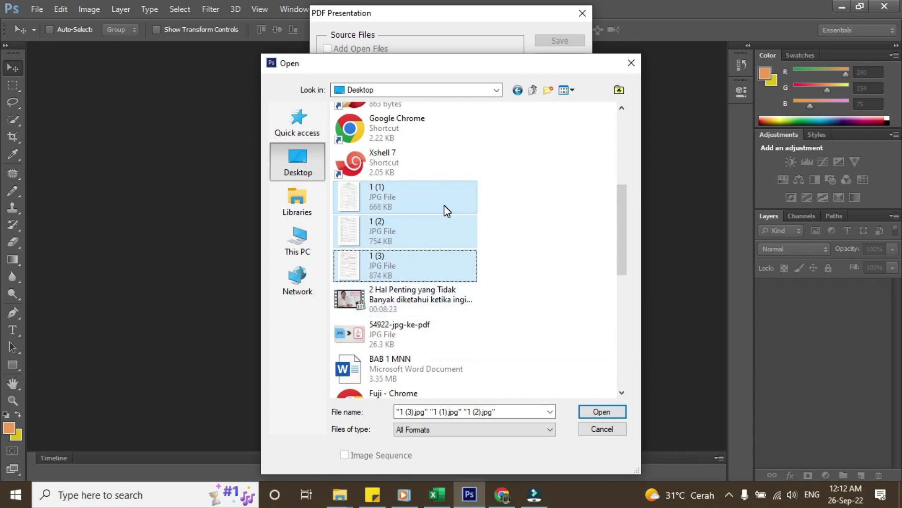
pyautogui.click(601, 412)
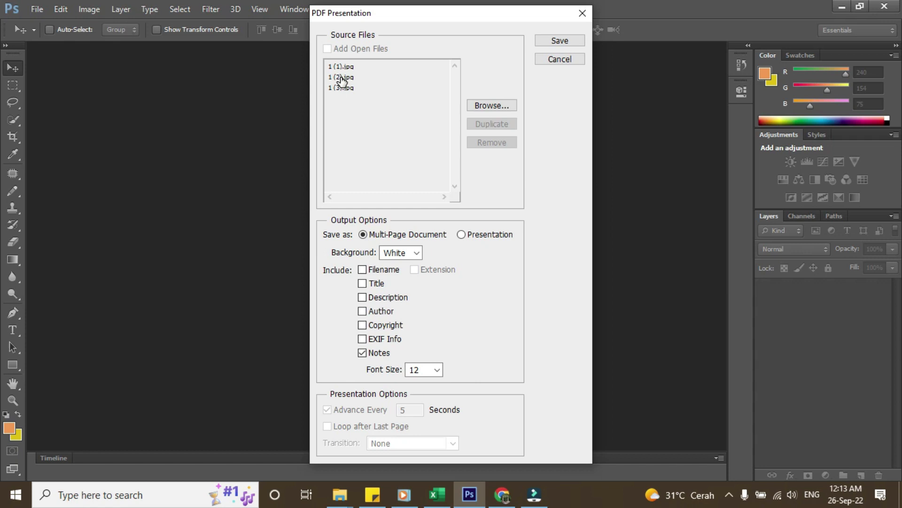
# - Keep 1 (2).jpg second in the source list and proceed to save the PDF
pyautogui.moveTo(342, 81); pyautogui.dragTo(342, 90)
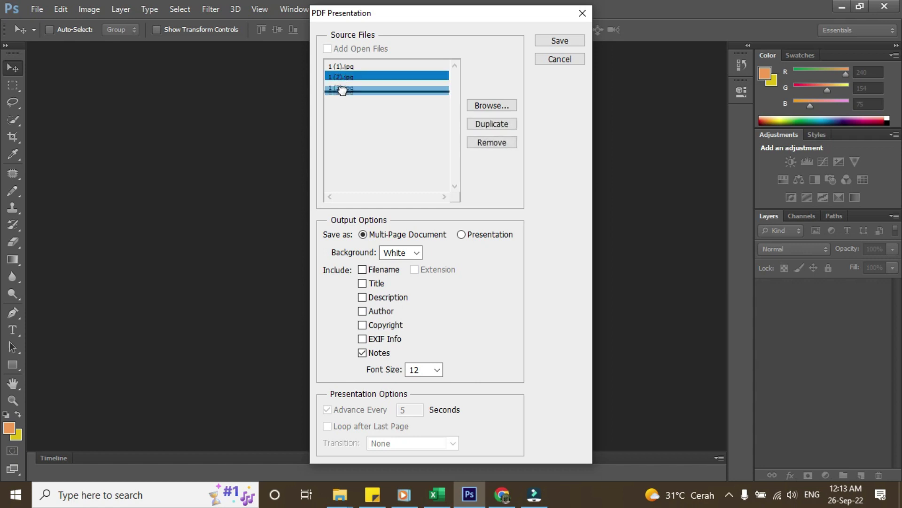
pyautogui.moveTo(342, 91); pyautogui.dragTo(372, 75)
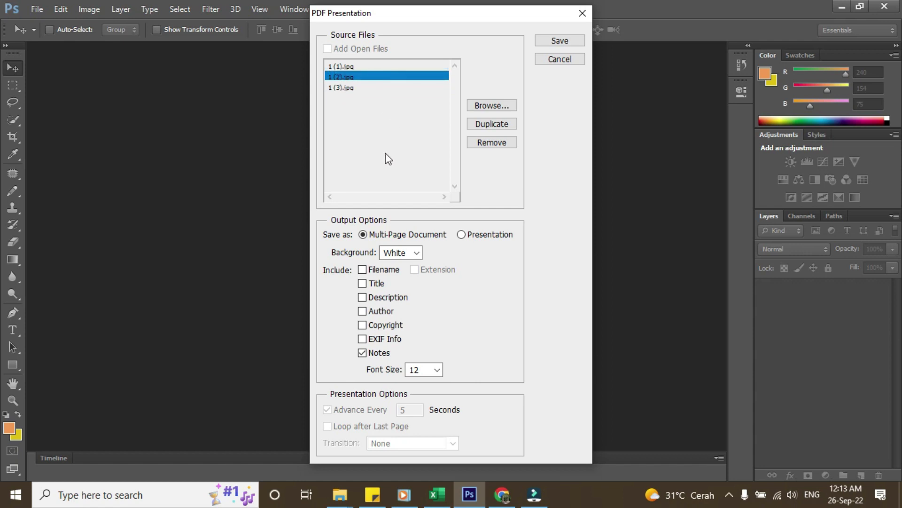
pyautogui.click(578, 43)
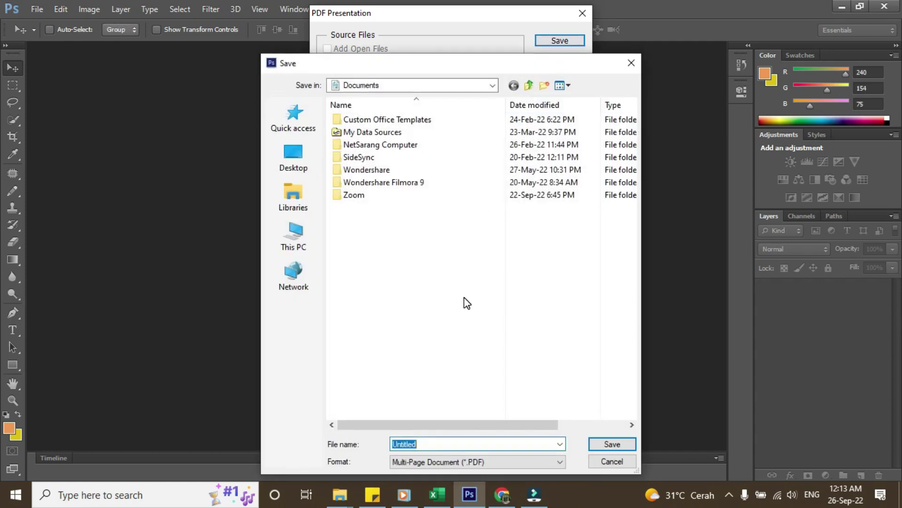
# - Save the multi-page PDF to the Desktop as percobaan with default PDF settings
pyautogui.click(295, 162)
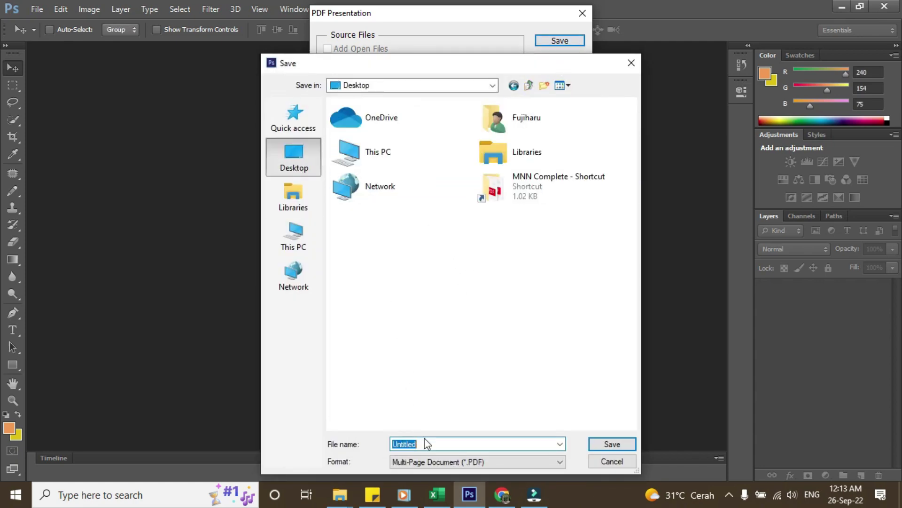
pyautogui.write('p')
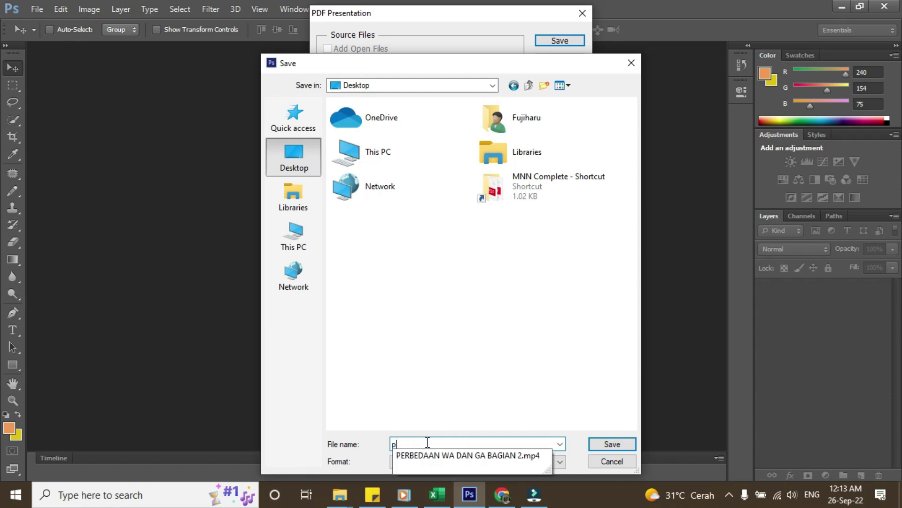
pyautogui.write('ercobaan')
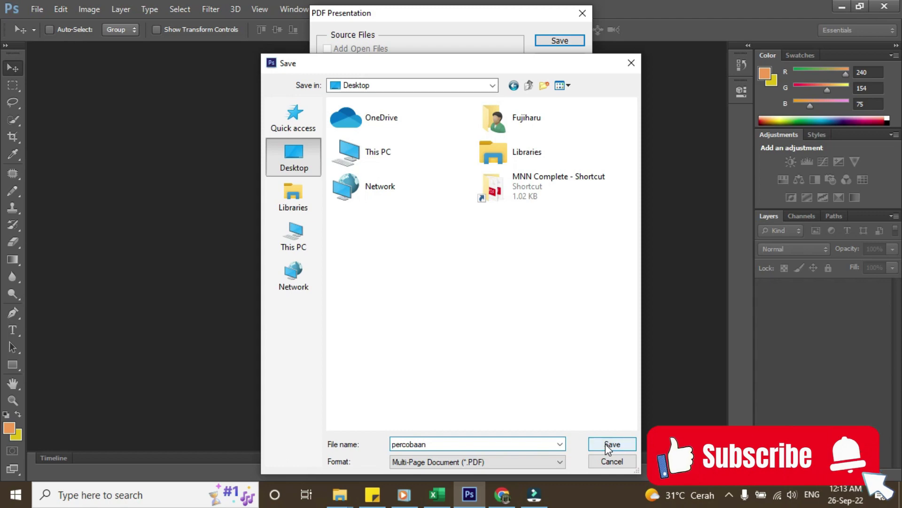
pyautogui.click(606, 444)
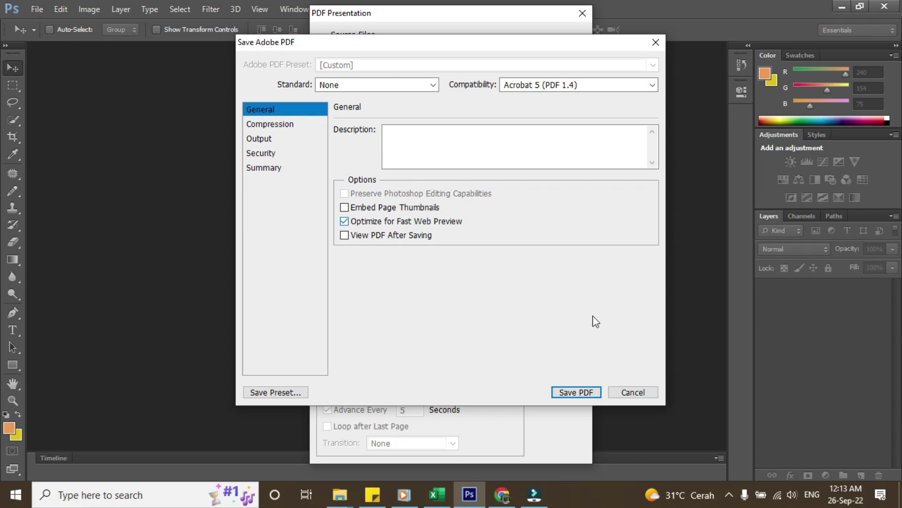
pyautogui.click(576, 393)
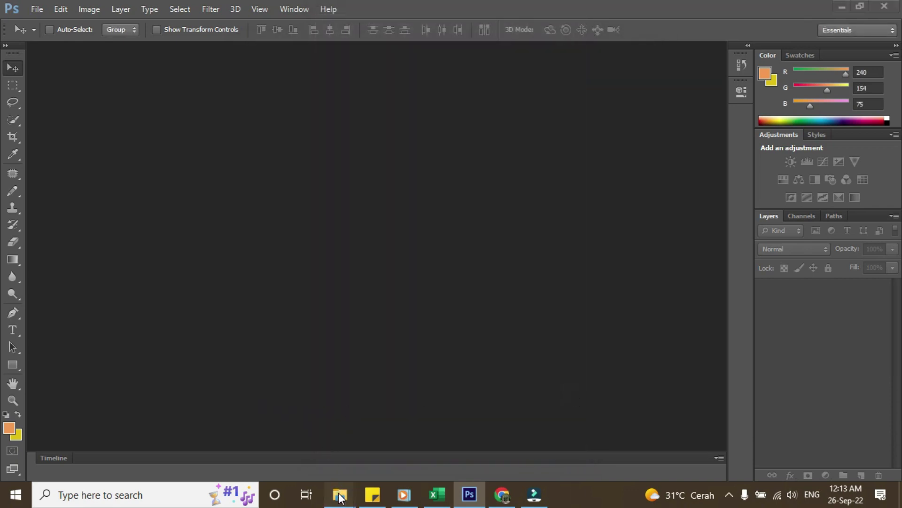
# - Preview 1 (1), 1 (2) and 1 (3) in Windows Photo Viewer, then close it
pyautogui.moveTo(339, 494)
pyautogui.click(176, 427)
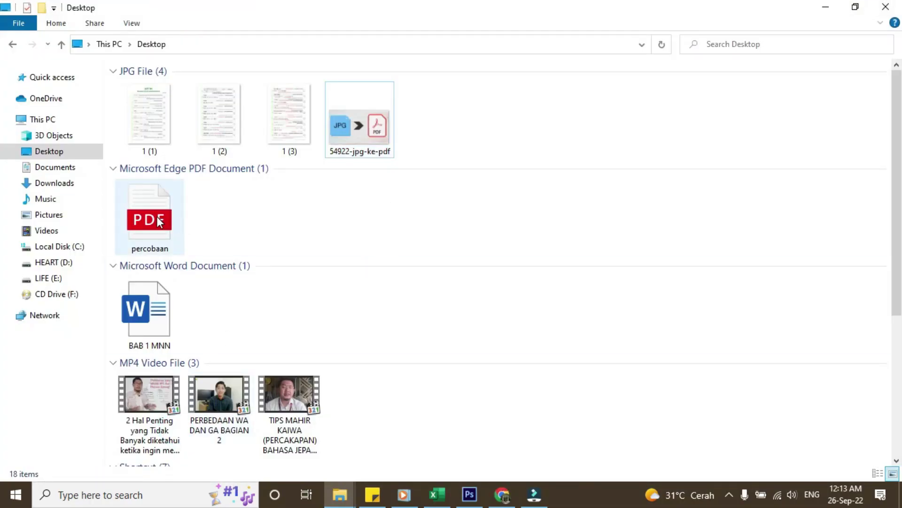
pyautogui.doubleClick(156, 111)
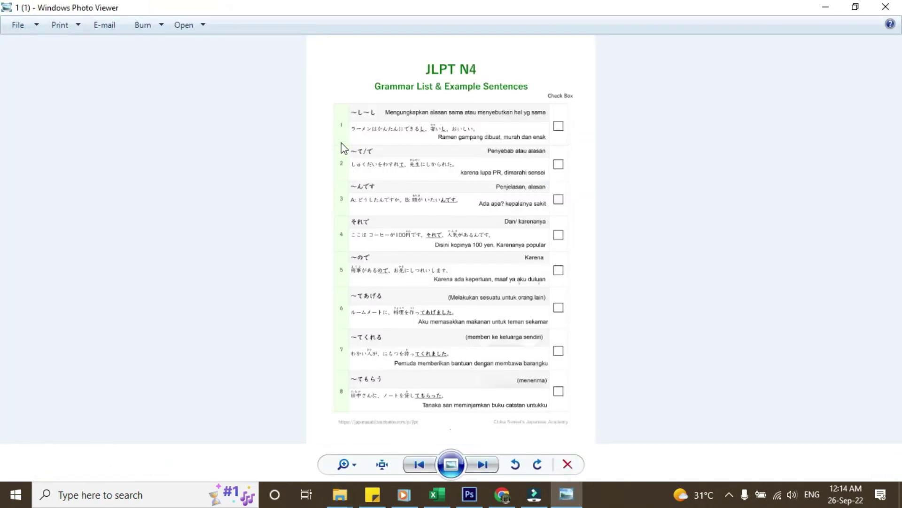
pyautogui.click(482, 464)
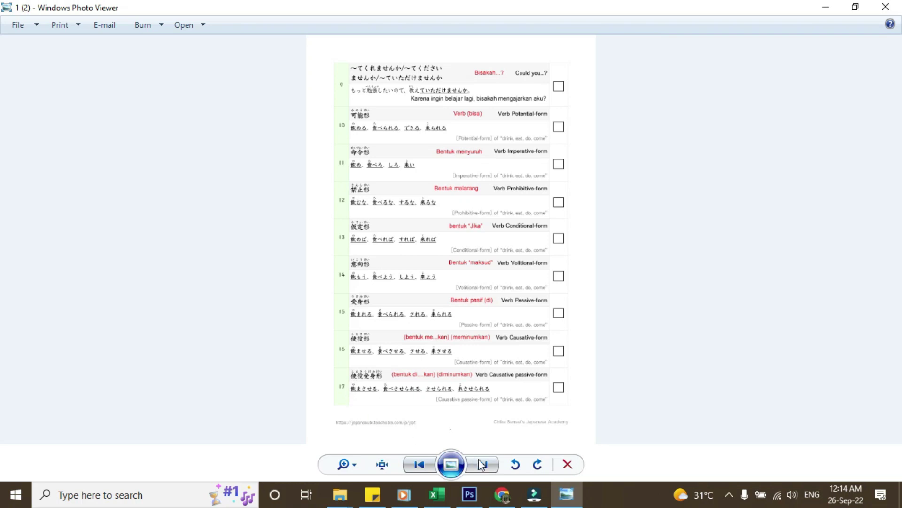
pyautogui.click(483, 464)
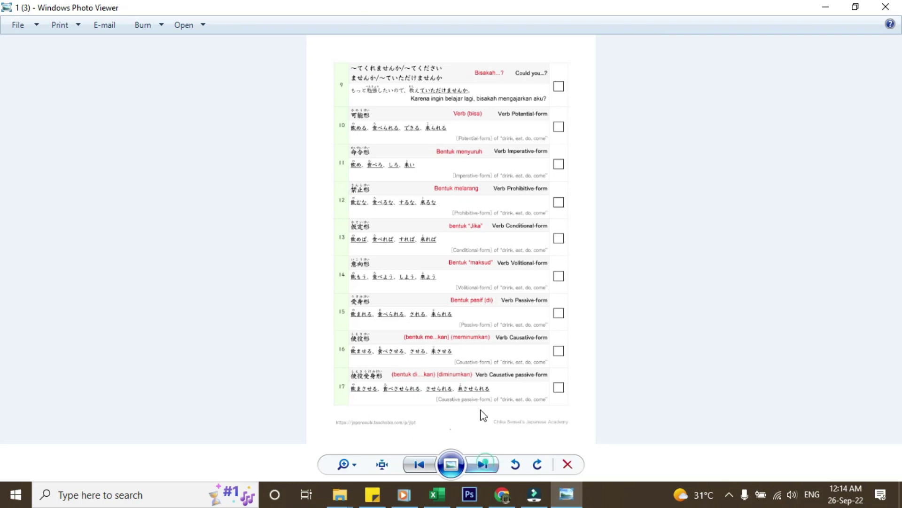
pyautogui.click(886, 6)
# - Open percobaan.pdf in Edge and scroll through its three pages
pyautogui.doubleClick(150, 208)
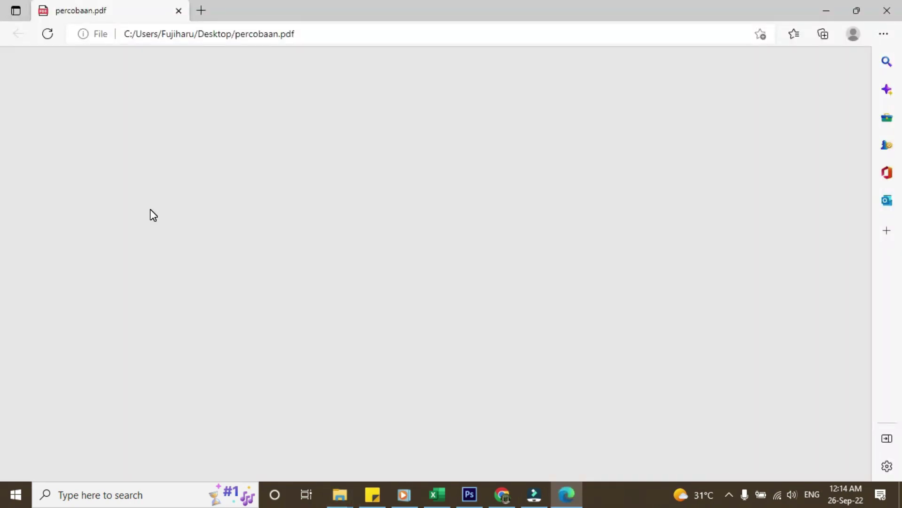
pyautogui.scroll(-5, 402, 250)
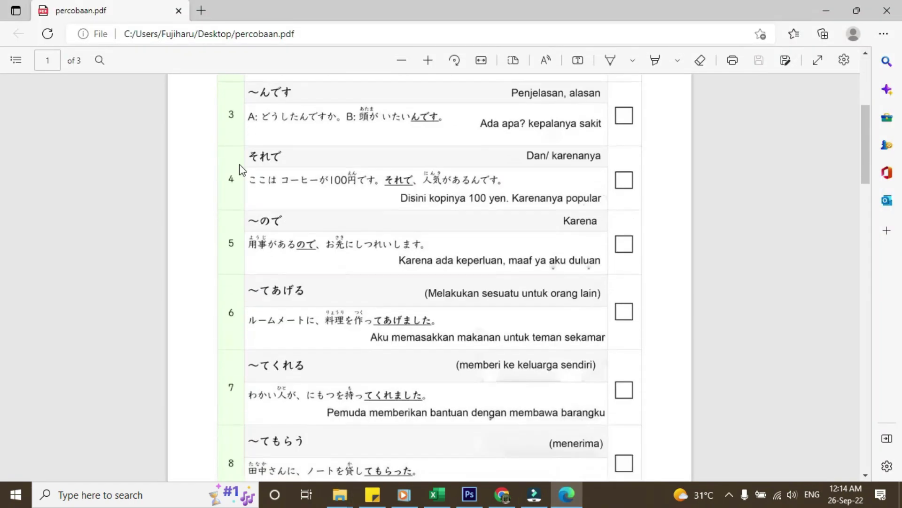
pyautogui.scroll(-4, 238, 163)
pyautogui.scroll(-1, 235, 296)
pyautogui.scroll(-4, 239, 297)
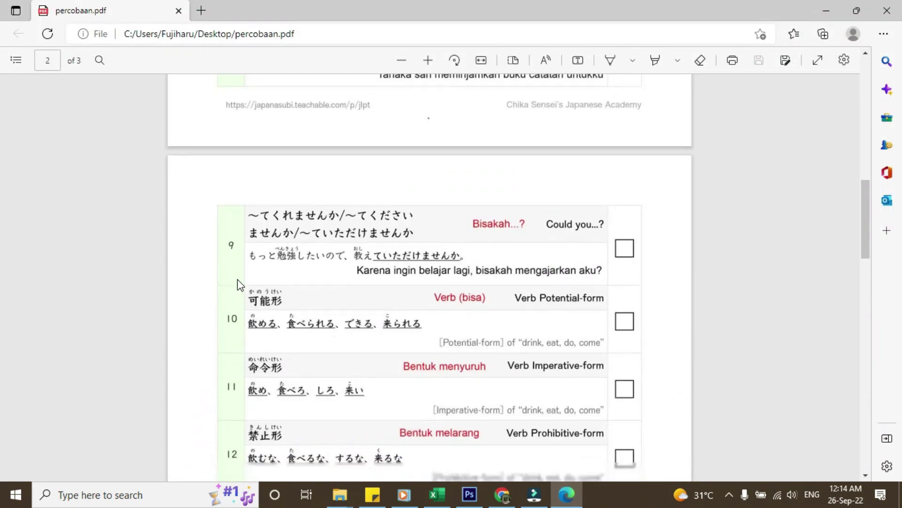
pyautogui.scroll(-8, 238, 279)
pyautogui.scroll(-5, 237, 279)
pyautogui.scroll(-6, 239, 290)
pyautogui.scroll(-2, 242, 320)
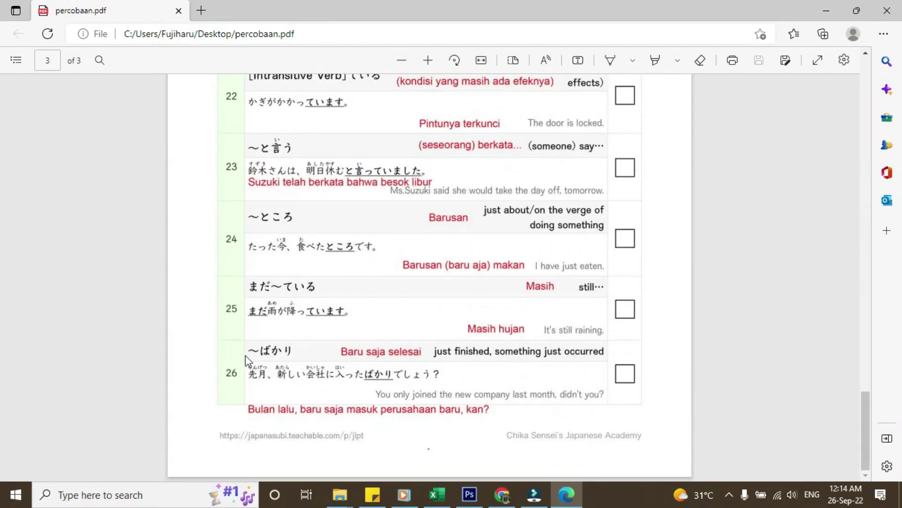
pyautogui.scroll(1, 278, 389)
pyautogui.scroll(4, 280, 378)
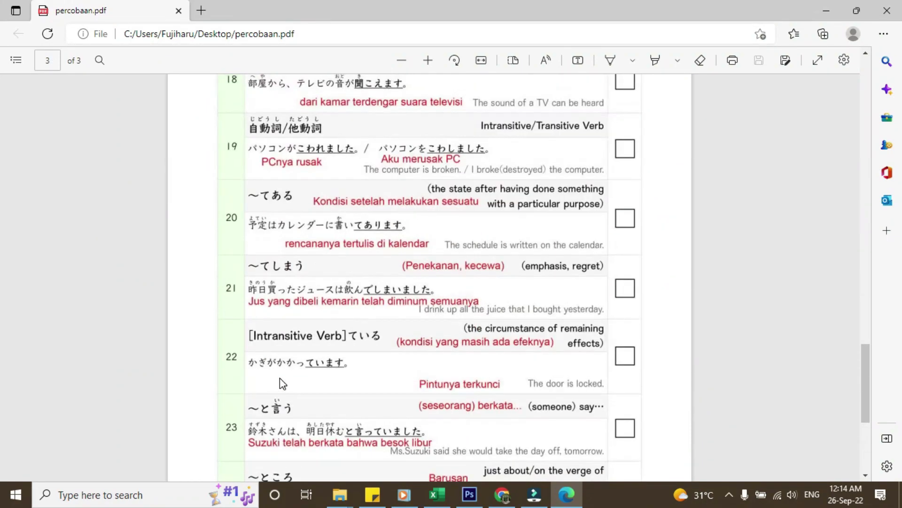
pyautogui.scroll(7, 280, 378)
pyautogui.click(898, 6)
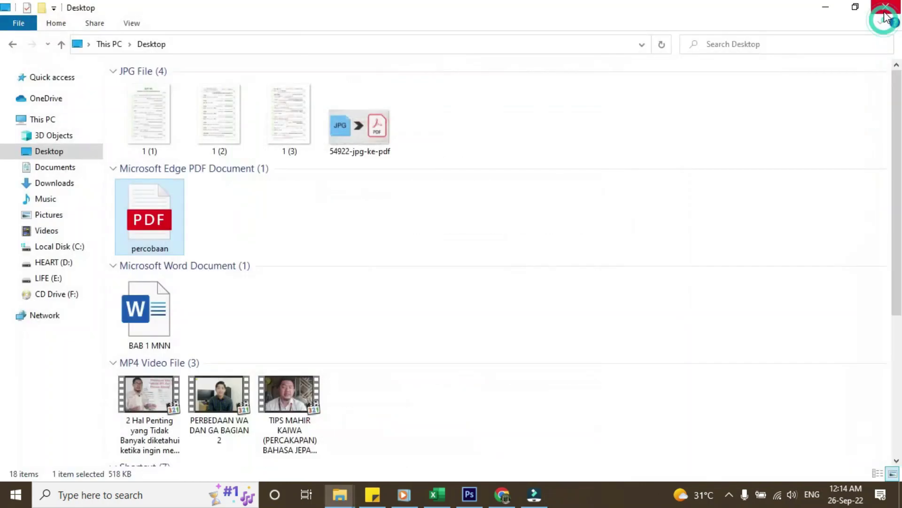
pyautogui.click(397, 217)
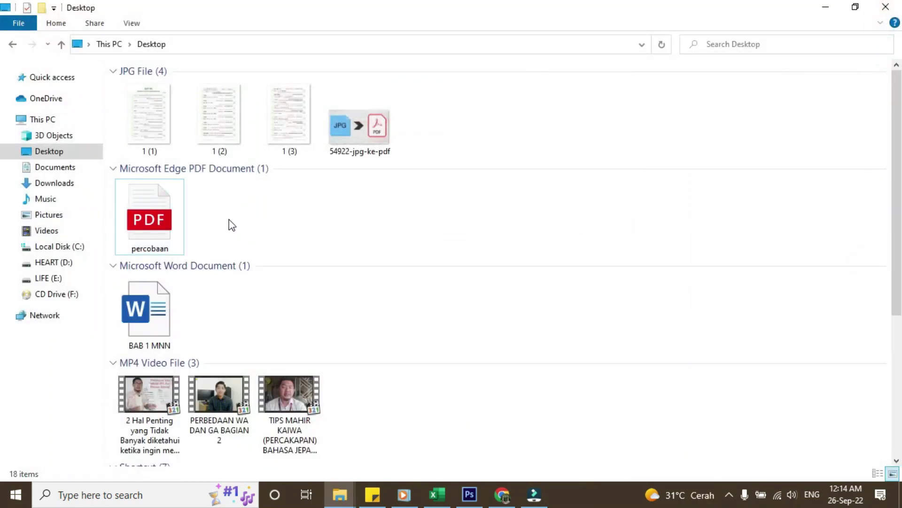
pyautogui.click(176, 205)
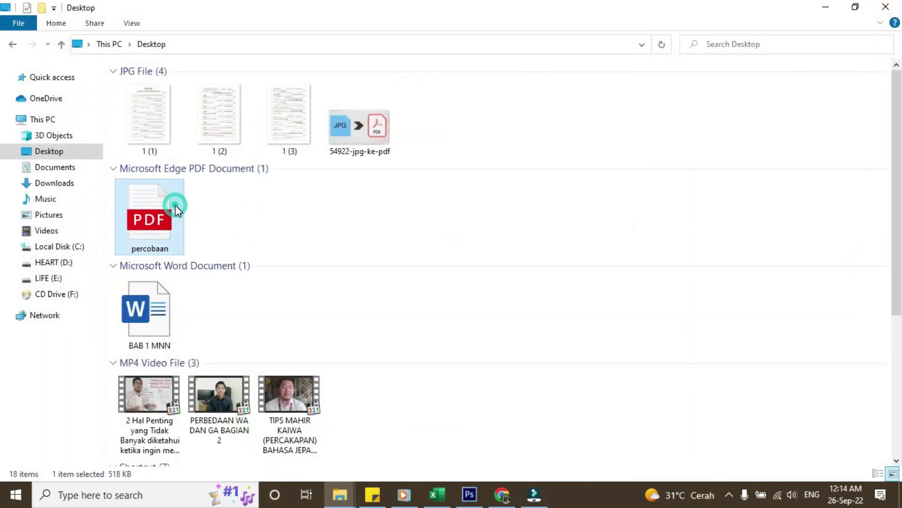
pyautogui.click(262, 215)
pyautogui.click(151, 219)
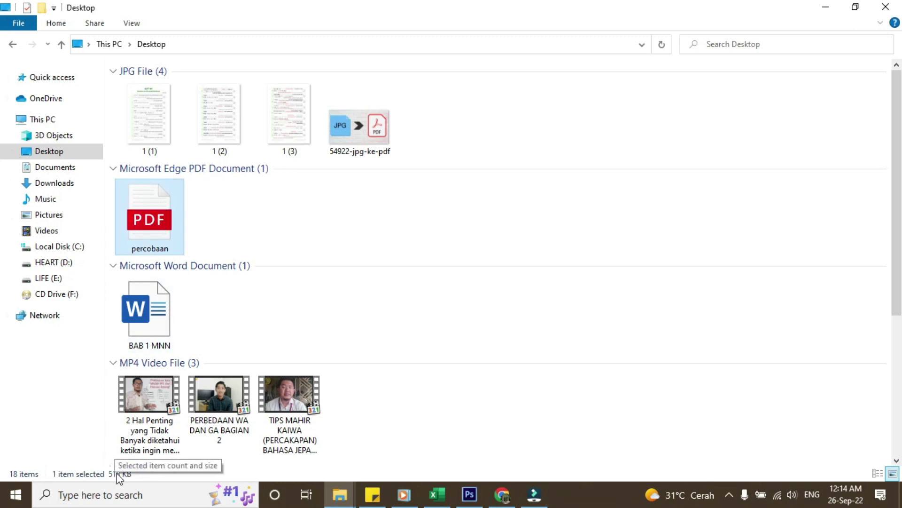
pyautogui.click(357, 199)
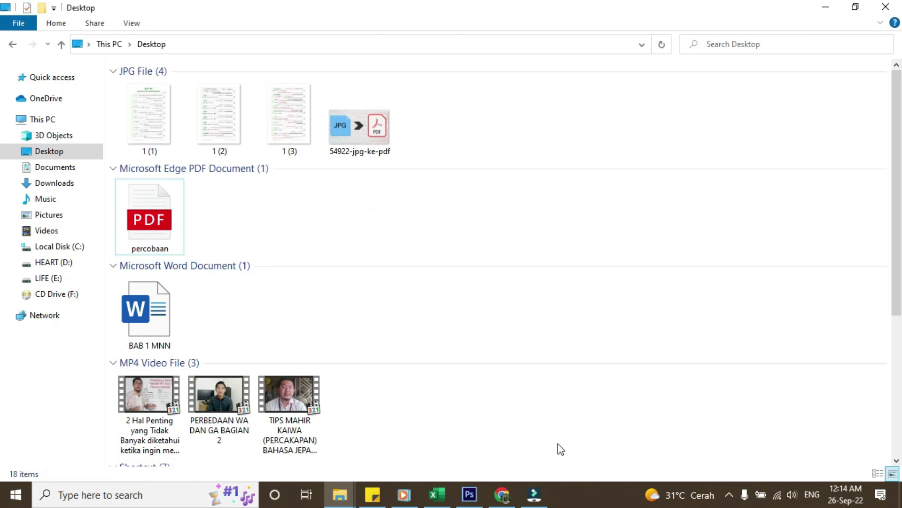